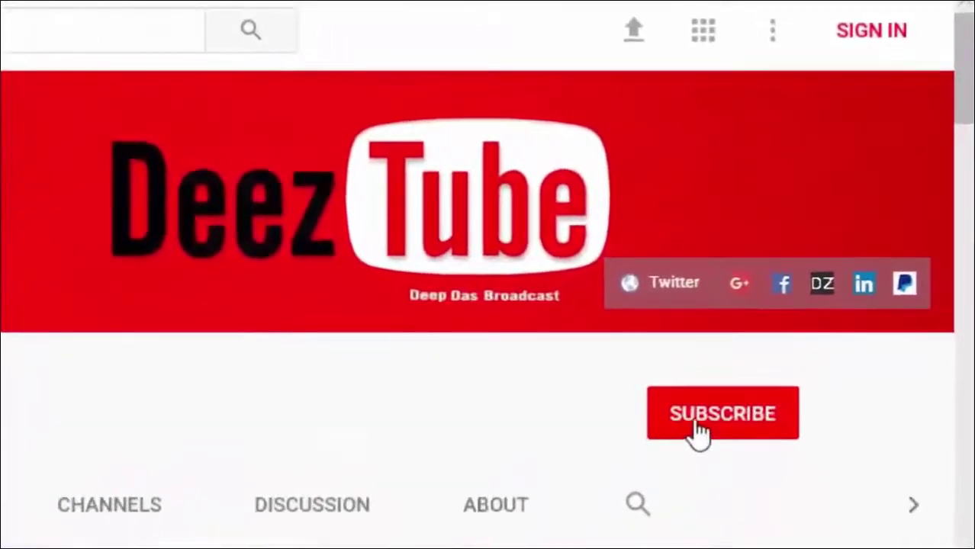
Subscribe to the DeezTube YouTube channel with the red Subscribe button.
left_click(700, 432)
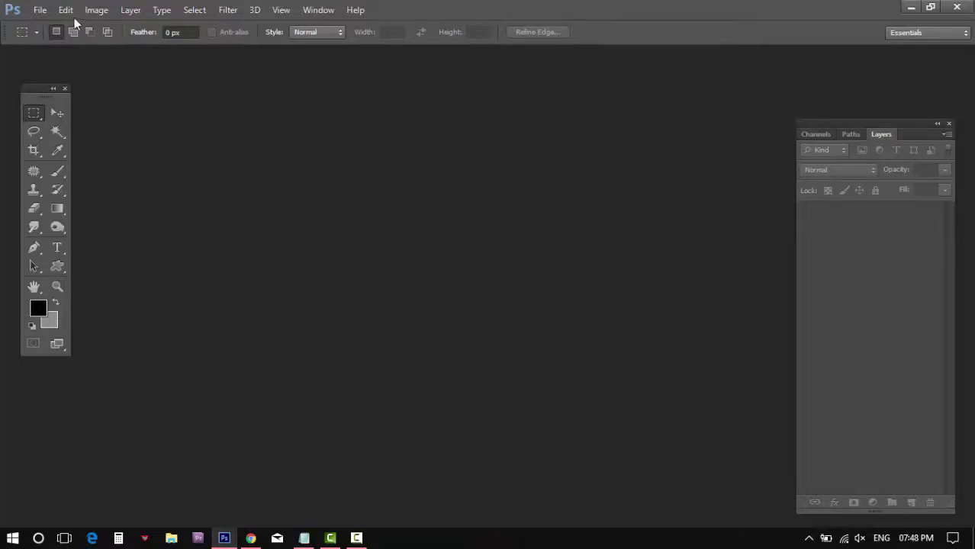
Open Photoshop's Preferences dialog on its General page from the Edit menu.
left_click(39, 9)
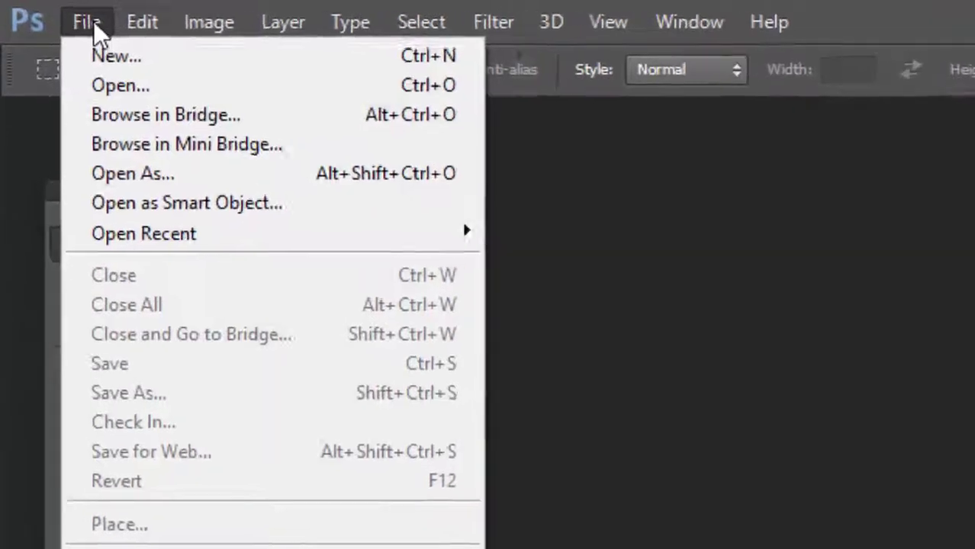
mouse_move(70, 15)
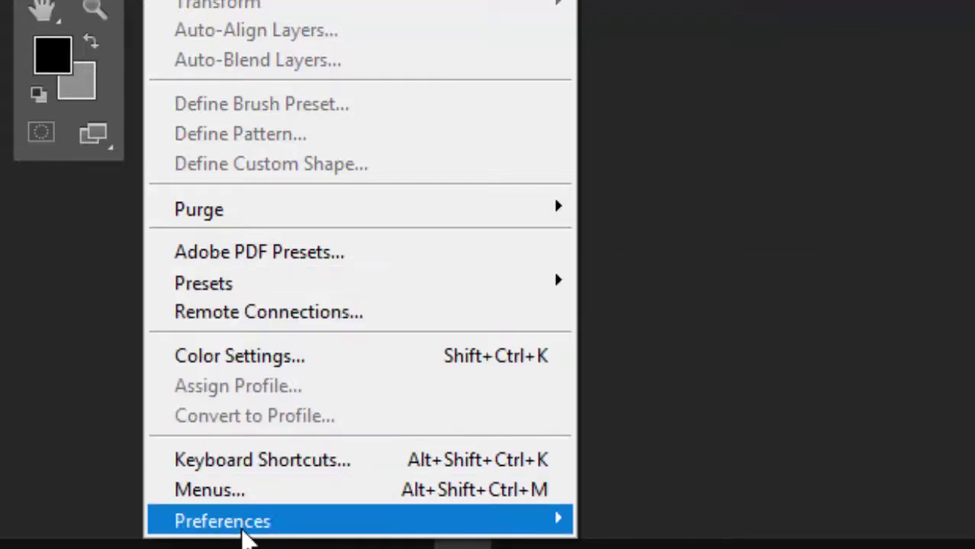
mouse_move(246, 525)
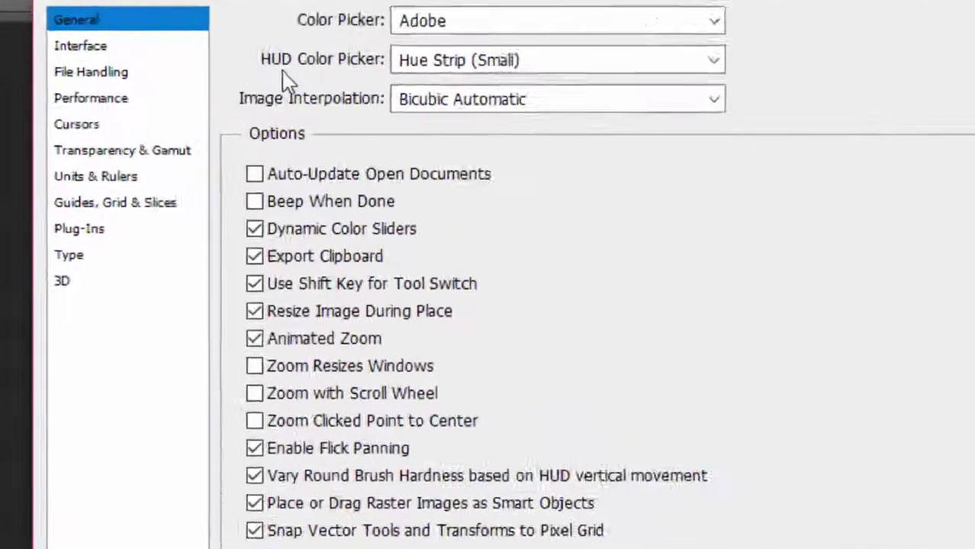
Show the Performance preferences and let Photoshop use 2039 MB (62%) of RAM.
left_click(106, 81)
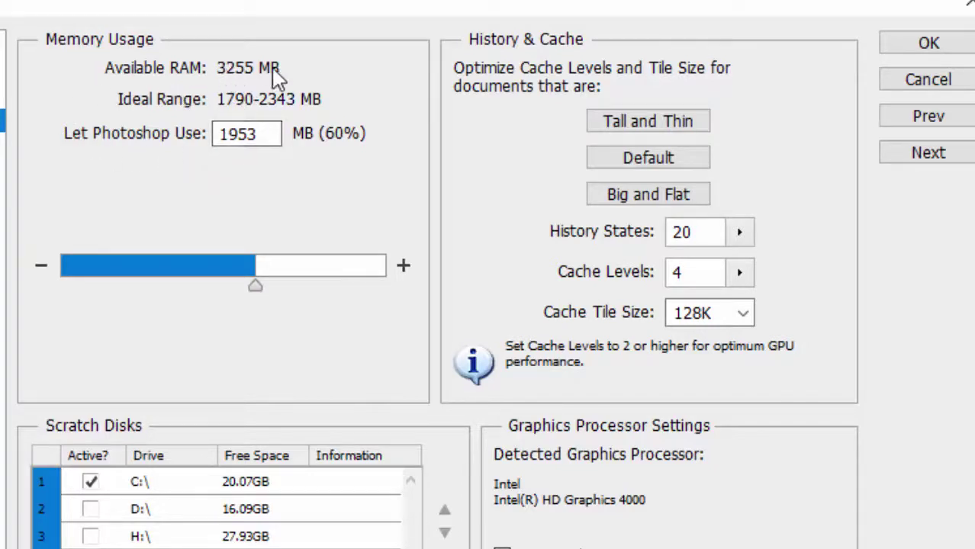
left_click_drag(263, 17, 216, 76)
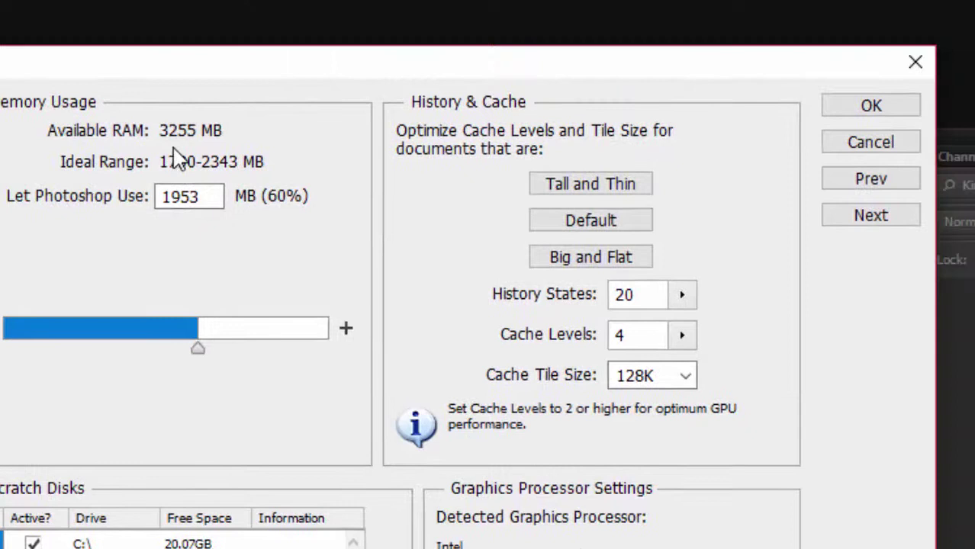
mouse_move(166, 333)
left_mouse_down()
mouse_move(97, 337)
mouse_move(219, 347)
mouse_move(172, 341)
left_mouse_up()
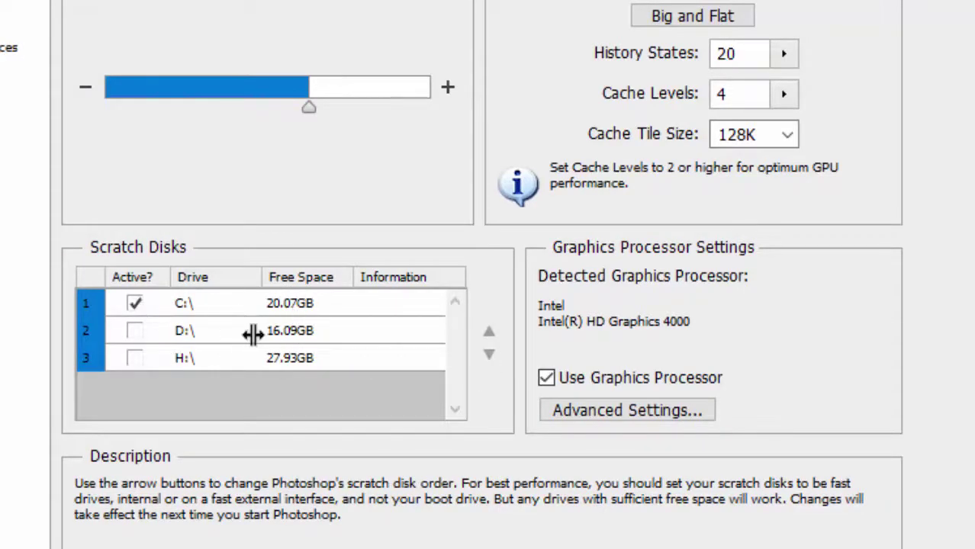
Make D:\ and H:\ the active scratch disks and deactivate the C:\ drive.
left_click(136, 332)
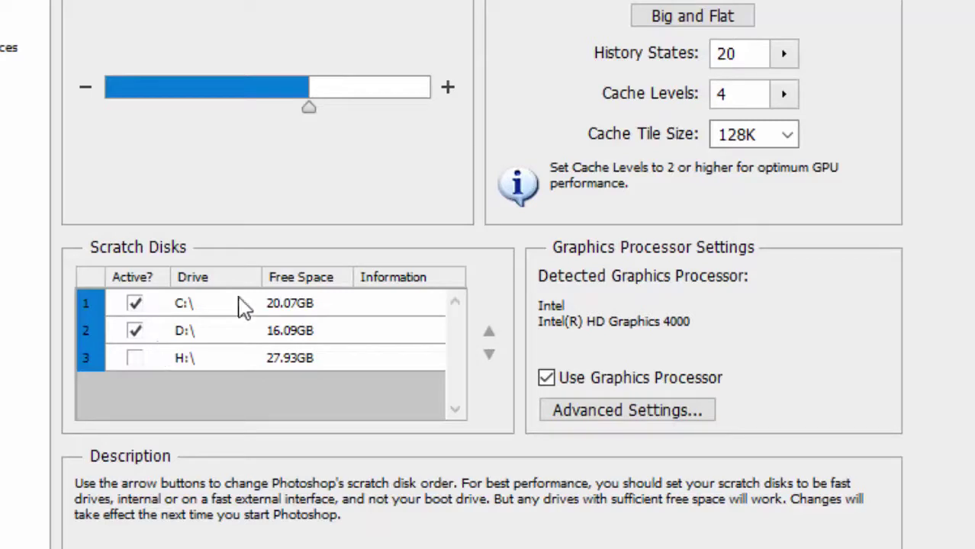
left_click(135, 358)
left_click(135, 304)
left_click(135, 331)
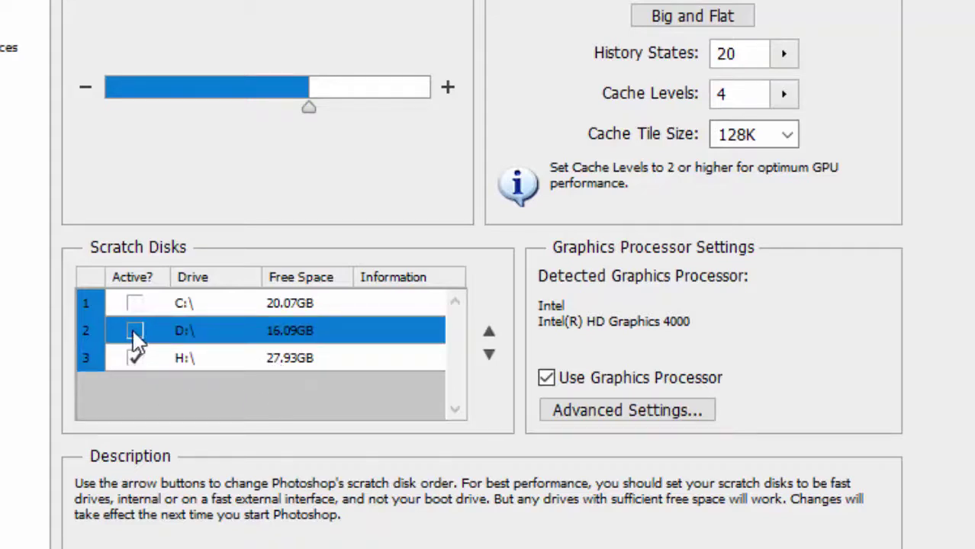
left_click(134, 303)
left_click(134, 358)
left_click(135, 331)
left_click(135, 357)
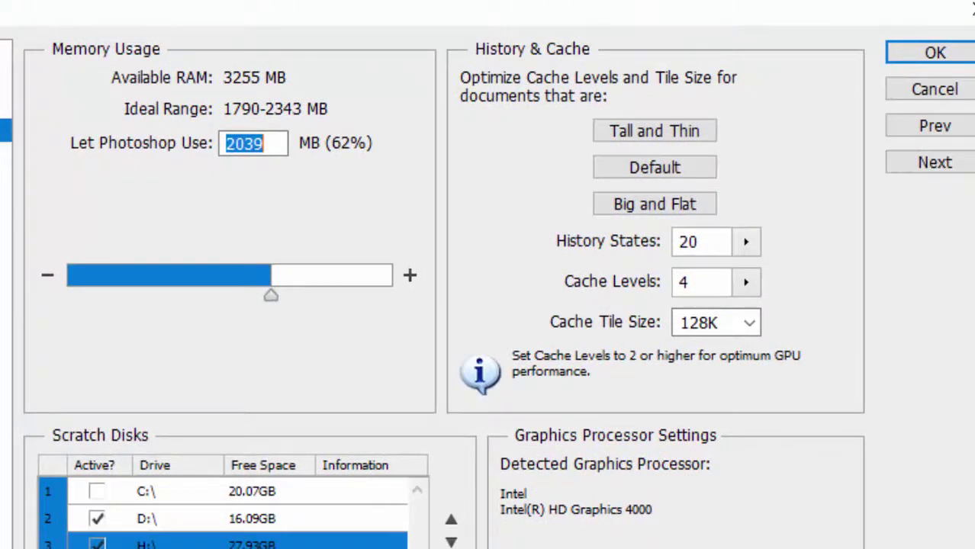
Bring up the Open dialog listing the Desktop folder's image files.
left_click(263, 144)
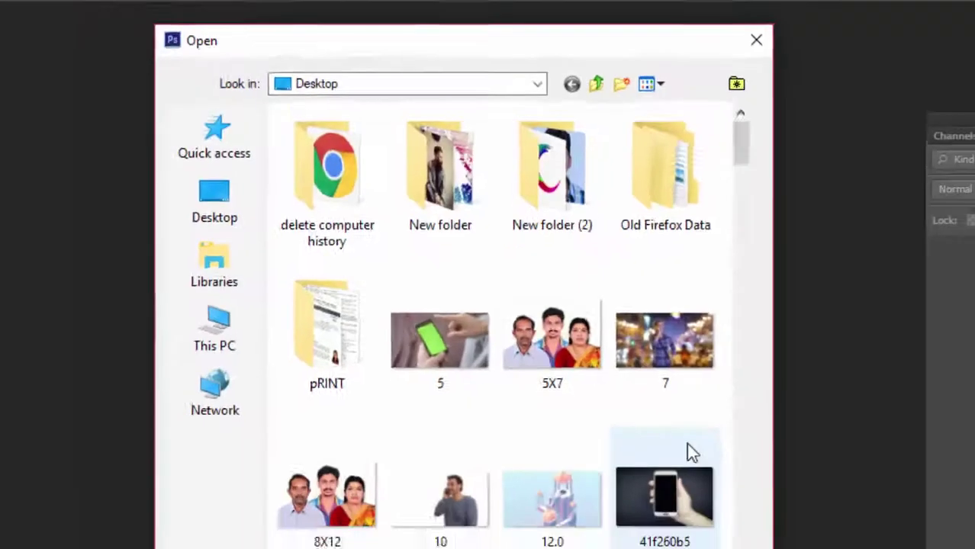
scroll(632, 351, "down", 5)
Open AAWEEW.jpg and drag several copies of the gold patch across the statue.
scroll(631, 336, "up", 3)
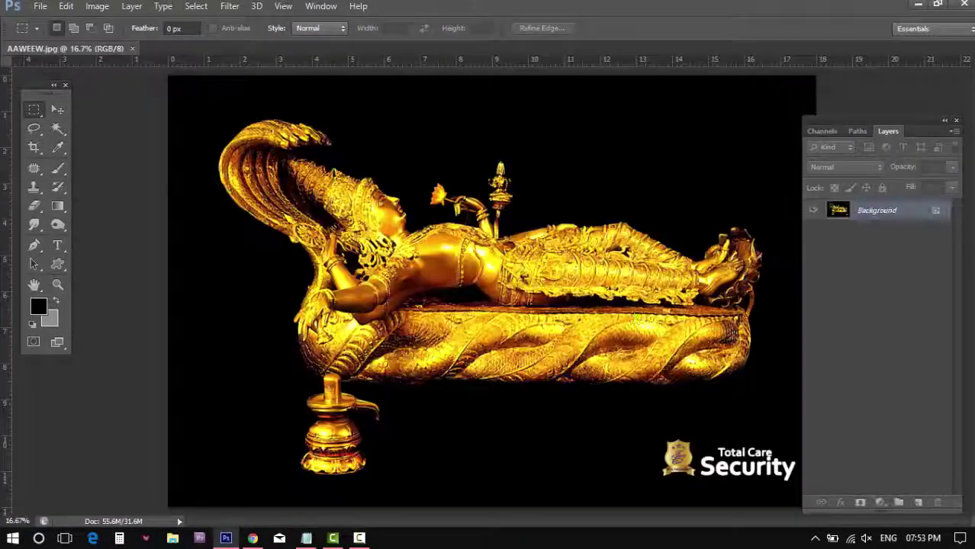
left_click(58, 109)
left_click(33, 109)
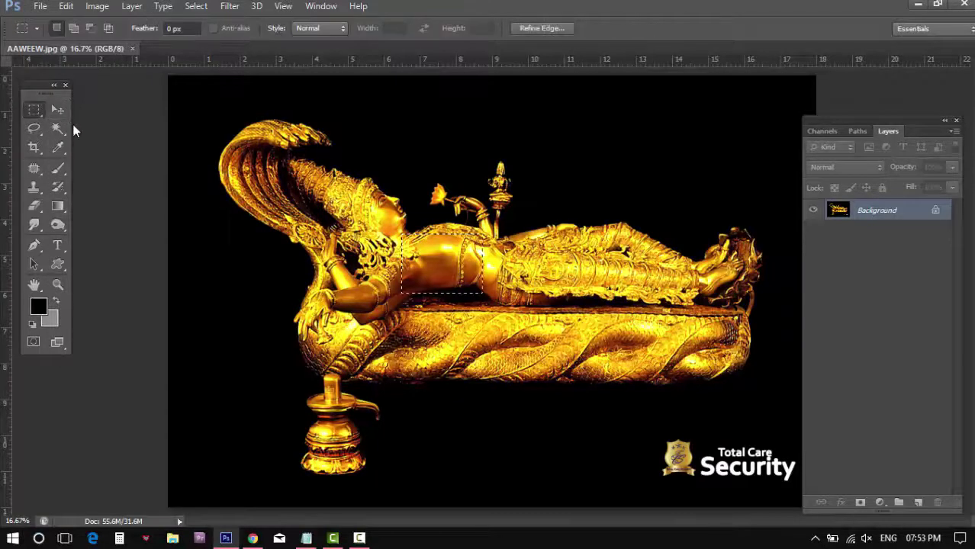
left_click(57, 109)
left_click_drag(442, 261, 567, 372)
left_click_drag(567, 372, 388, 151)
left_click_drag(389, 151, 498, 357)
left_click_drag(498, 357, 577, 137)
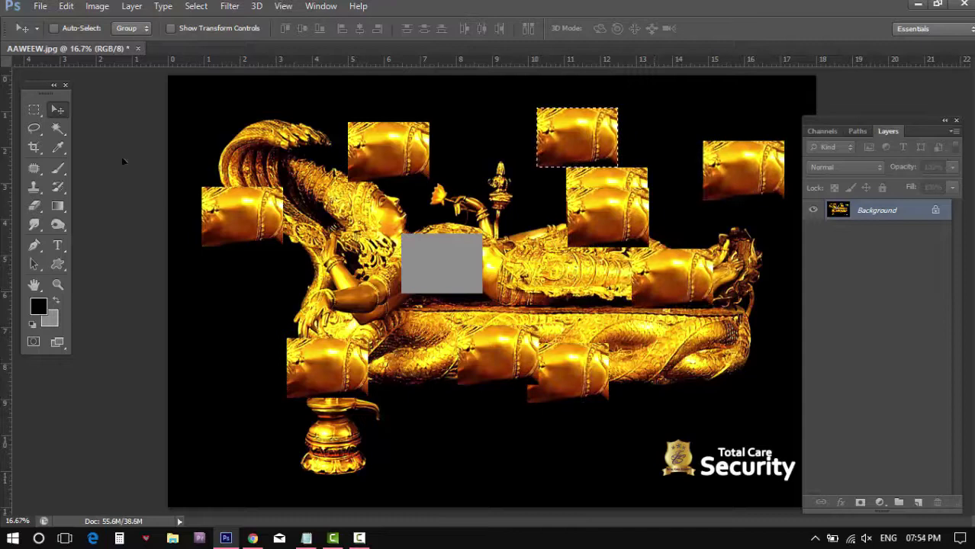
Step backward with Ctrl+Alt+Z until the original statue image is restored.
key("ctrl+alt+z")
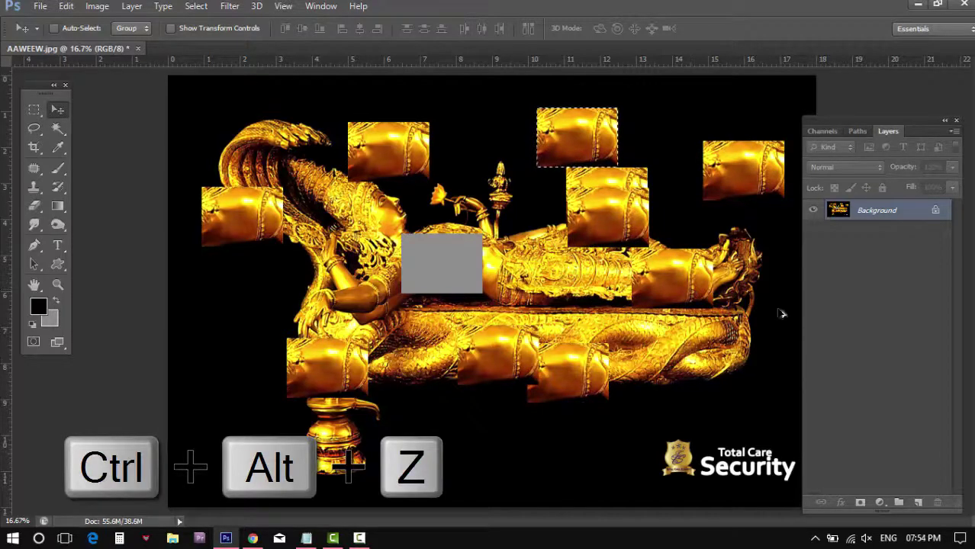
key("ctrl+alt+z")
key("ctrl+alt+z")
key("ctrl+alt+z")
key("ctrl+alt+z")
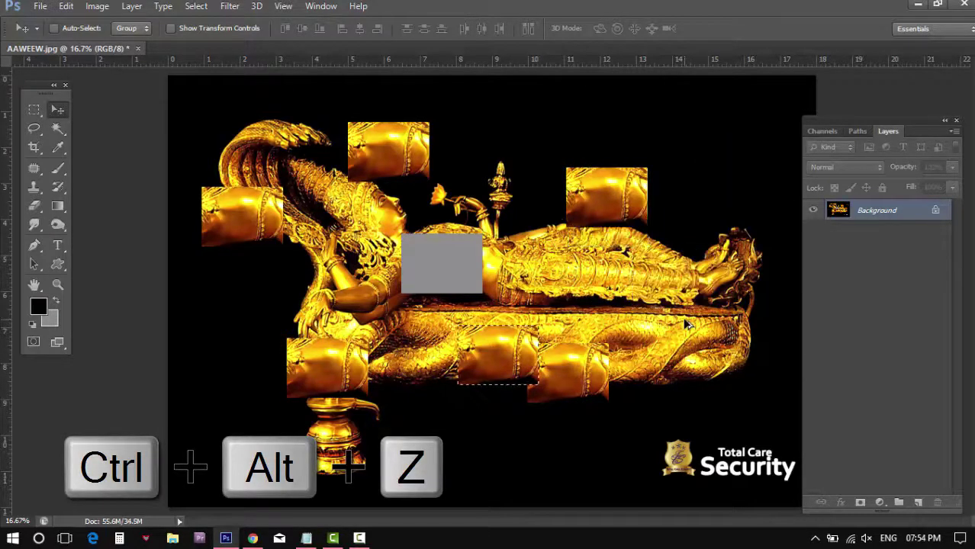
key("ctrl+alt+z")
key("ctrl+alt+z")
key("ctrl+alt+z")
key("ctrl+alt+z")
key("ctrl+alt+z")
key("ctrl+alt+z")
key("ctrl+alt+z")
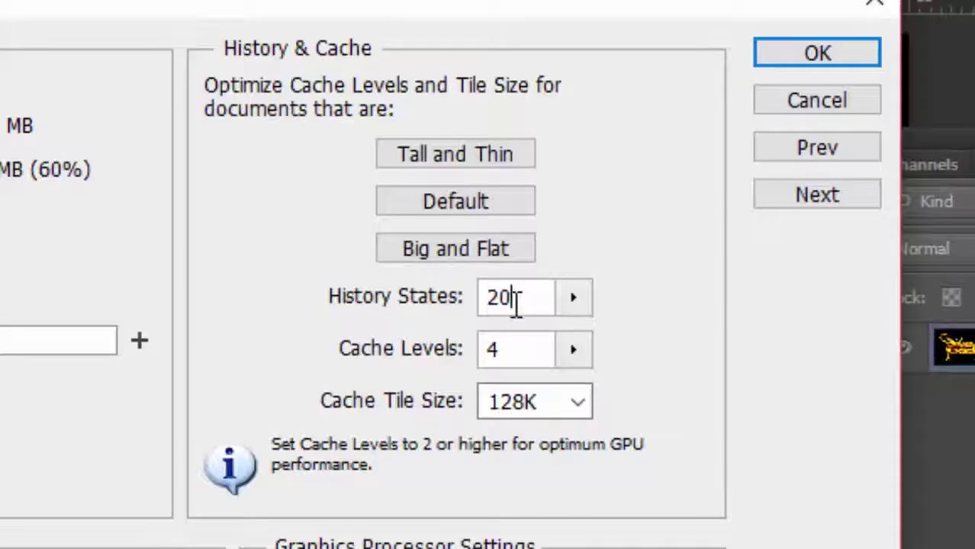
Raise History States to 101 and set Cache Levels to 5.
left_click_drag(516, 298, 487, 297)
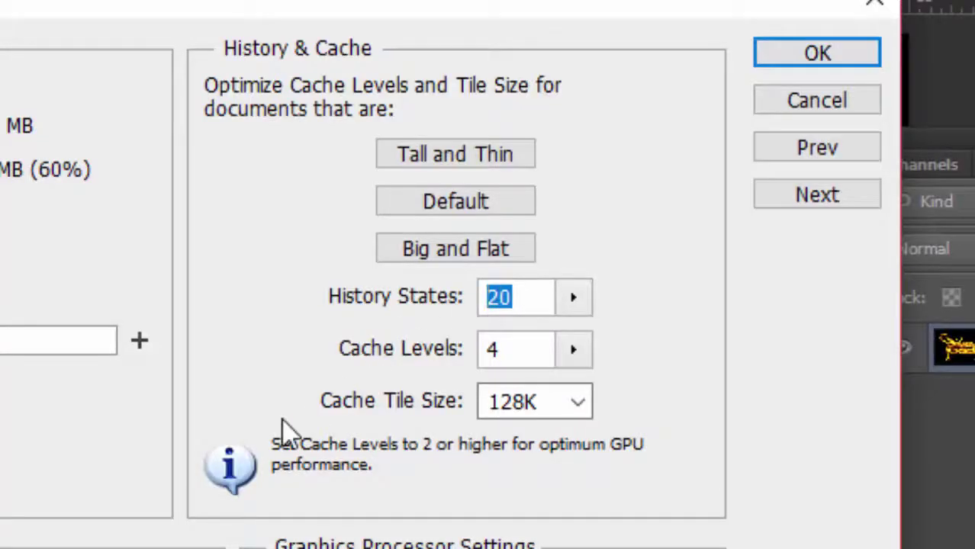
left_click(580, 308)
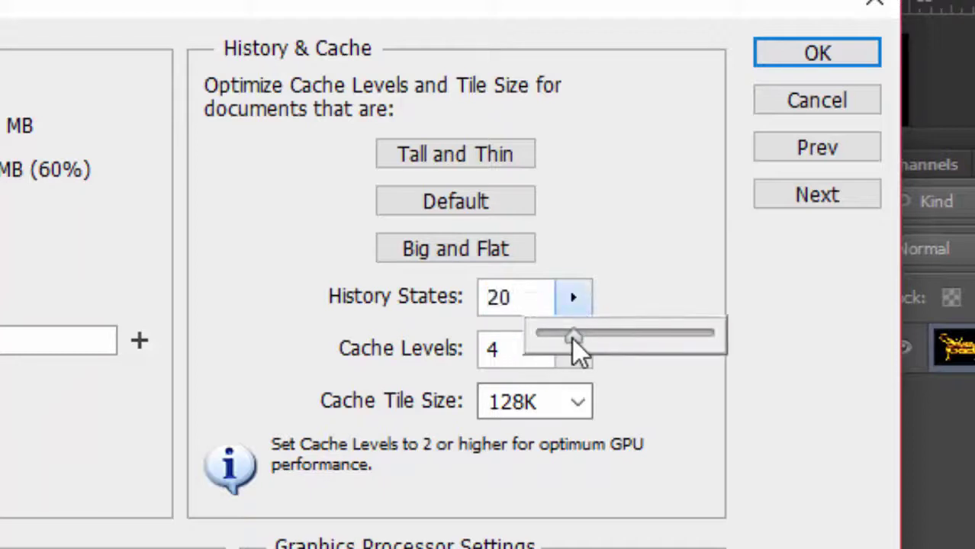
left_click_drag(573, 339, 633, 338)
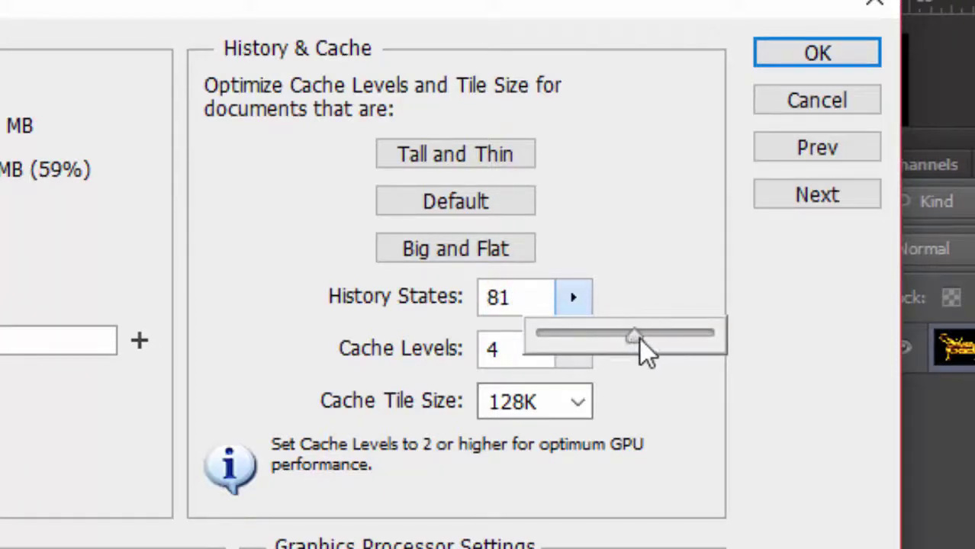
left_click_drag(641, 340, 645, 340)
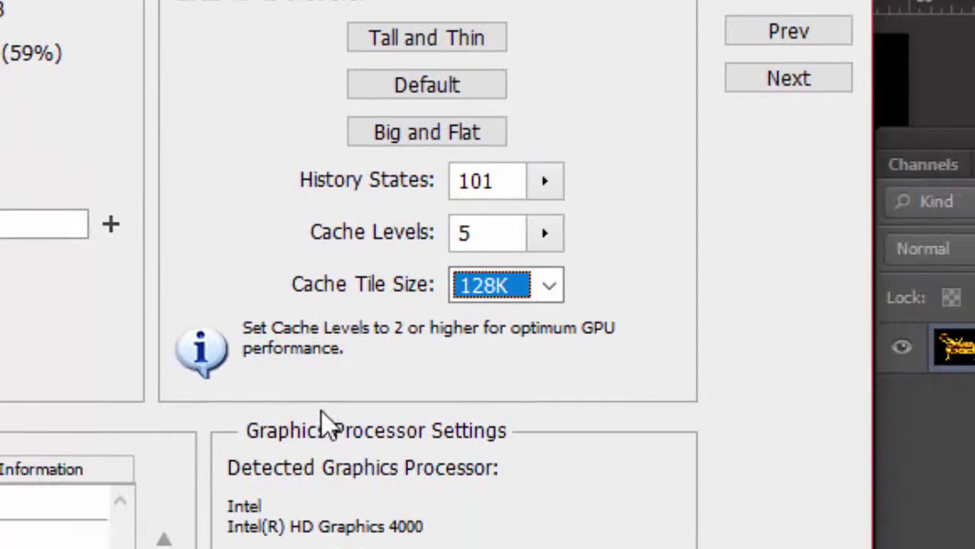
key("Tab")
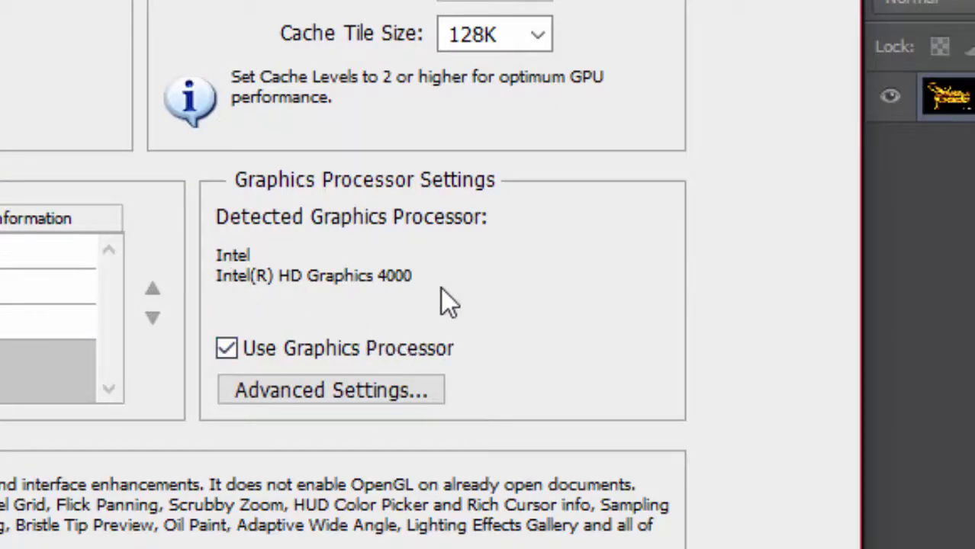
Set the GPU drawing mode to Advanced with Accelerate Computation enabled.
left_click(366, 391)
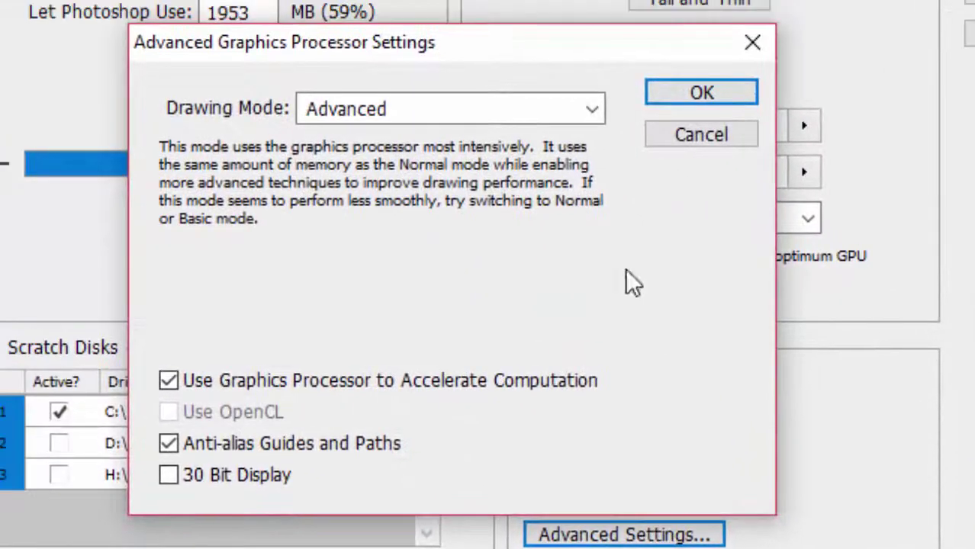
left_click_drag(383, 36, 731, 1)
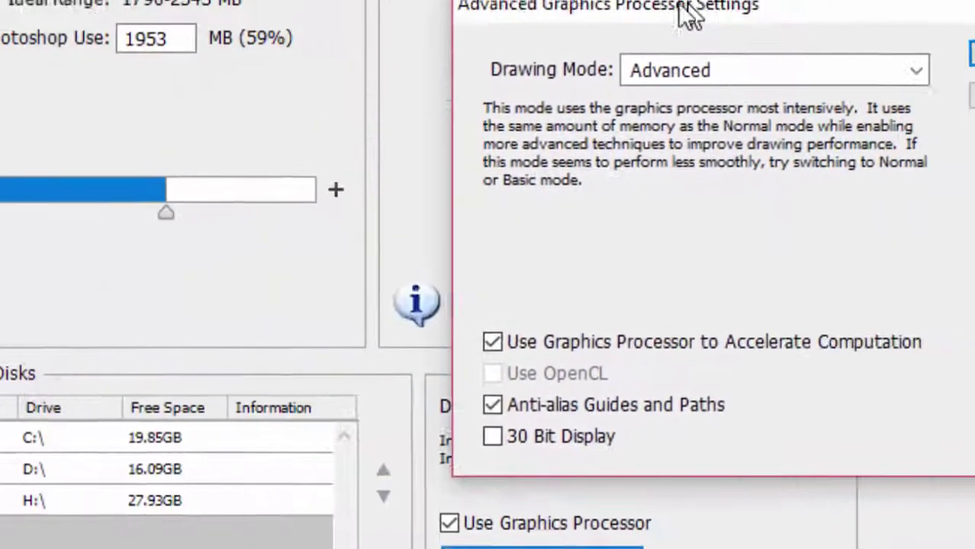
left_click(534, 110)
left_click(506, 141)
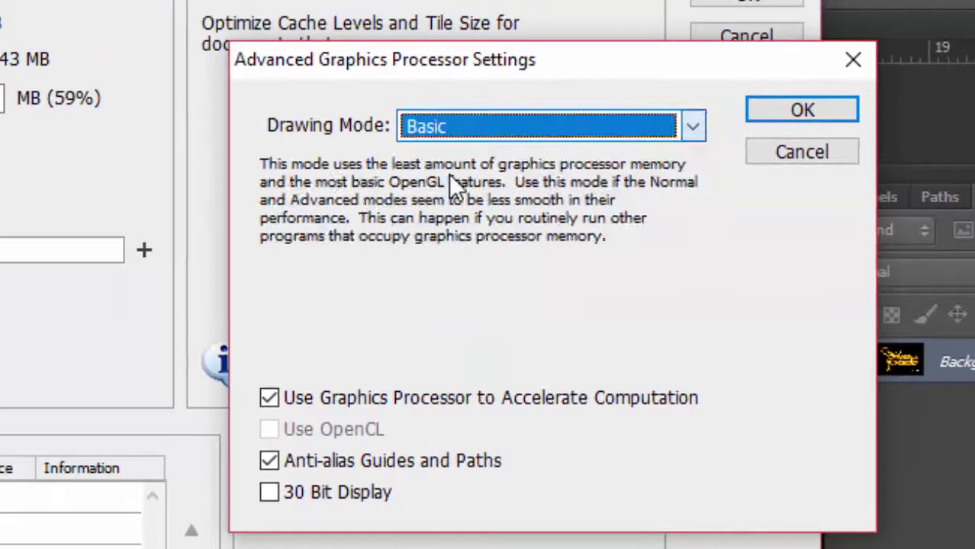
left_click(519, 114)
left_click(456, 180)
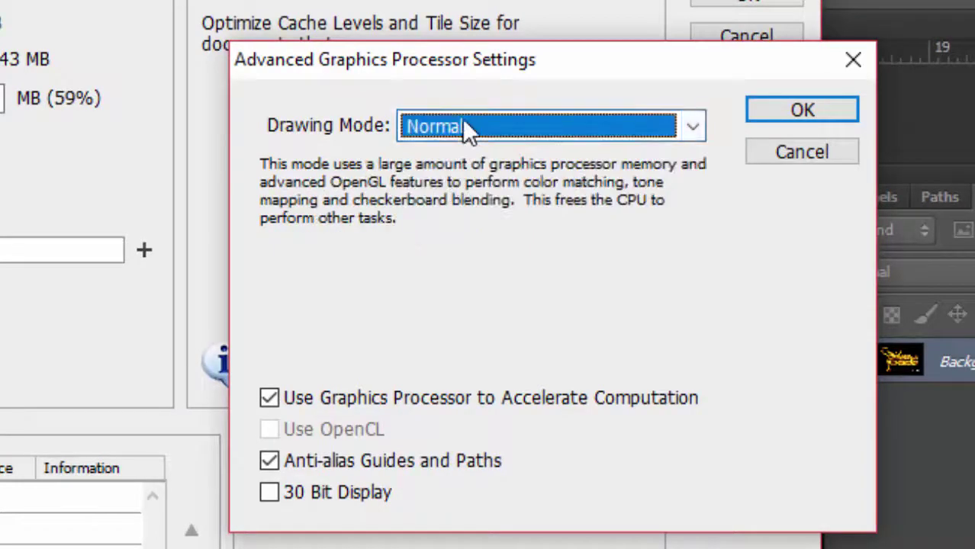
left_click(463, 122)
left_click(457, 205)
left_click(455, 127)
left_click(461, 205)
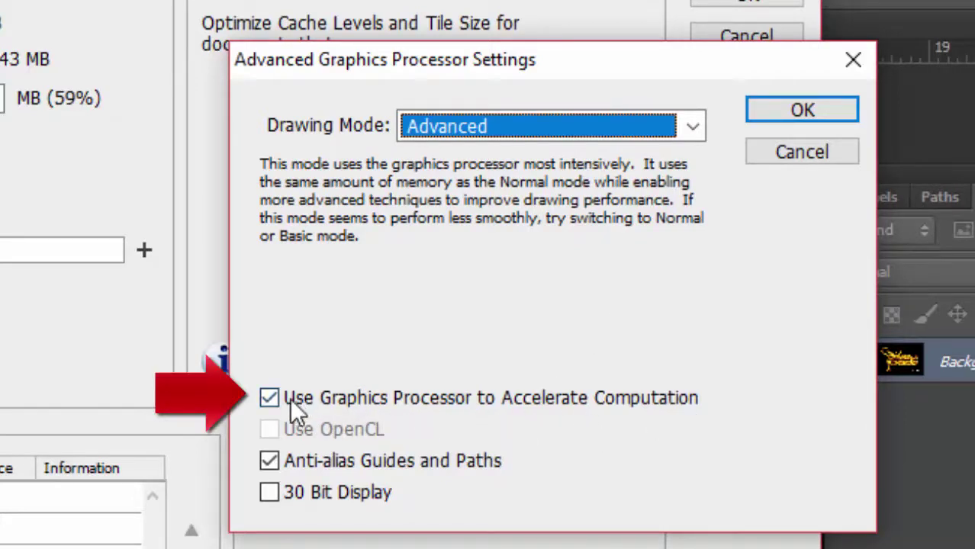
left_click(269, 398)
left_click(270, 398)
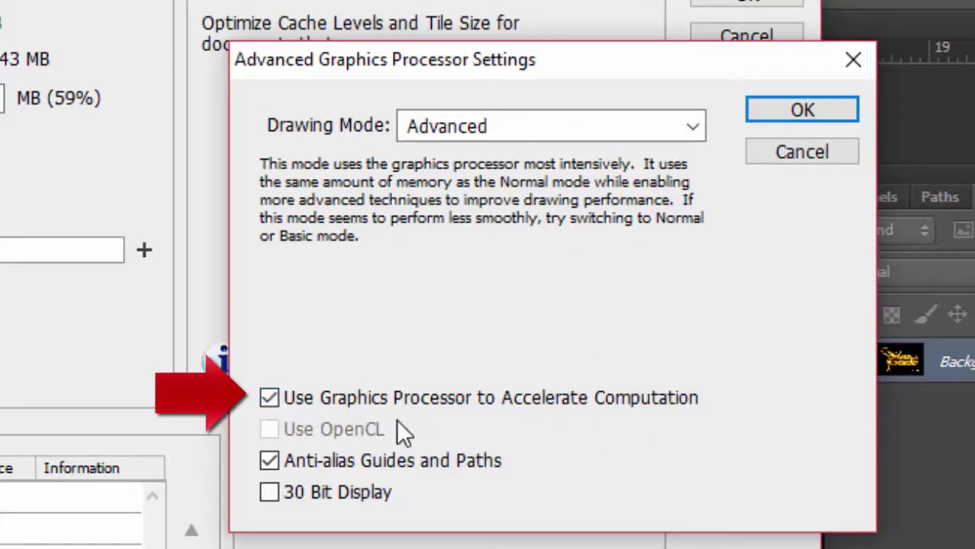
Confirm the graphics settings and Preferences, then close AAWEEW.jpg without saving.
left_click(751, 110)
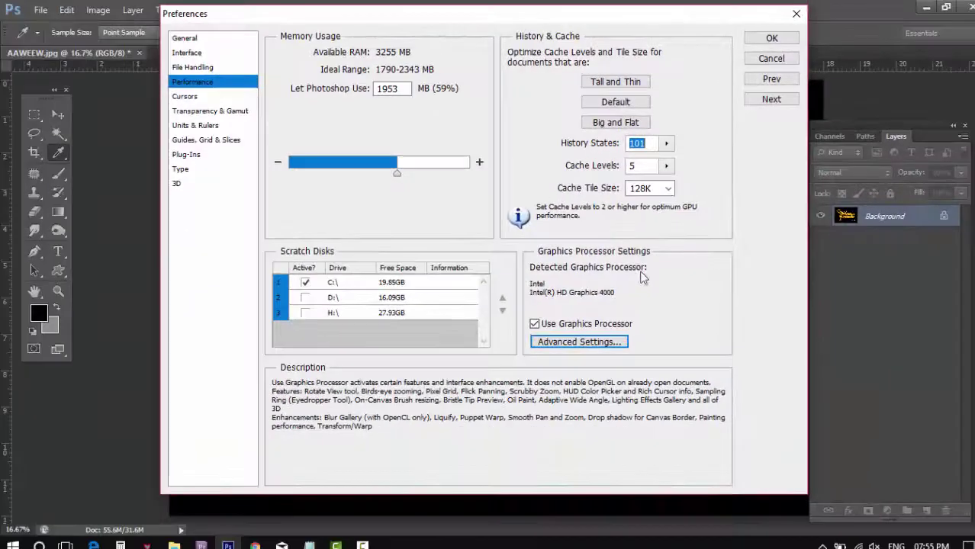
left_click(772, 40)
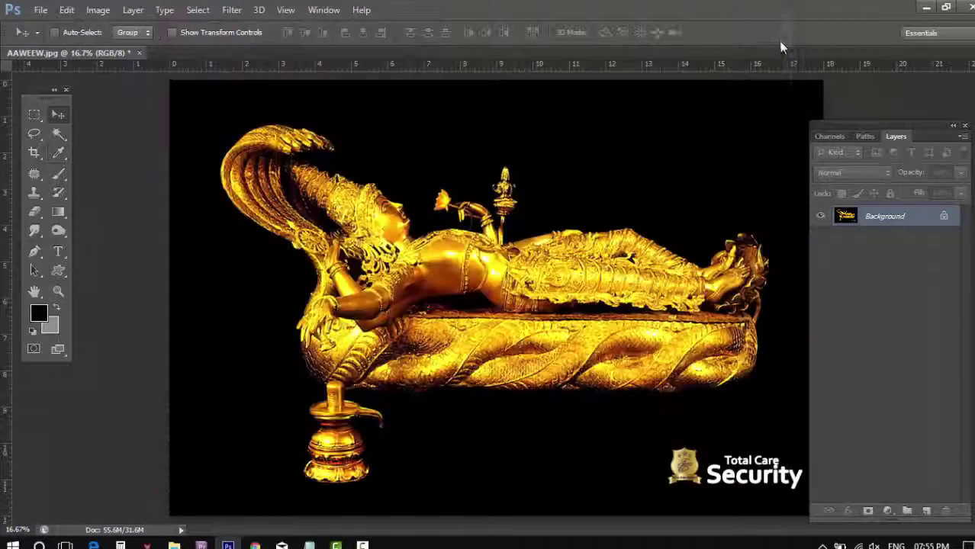
left_click(139, 53)
left_click(500, 216)
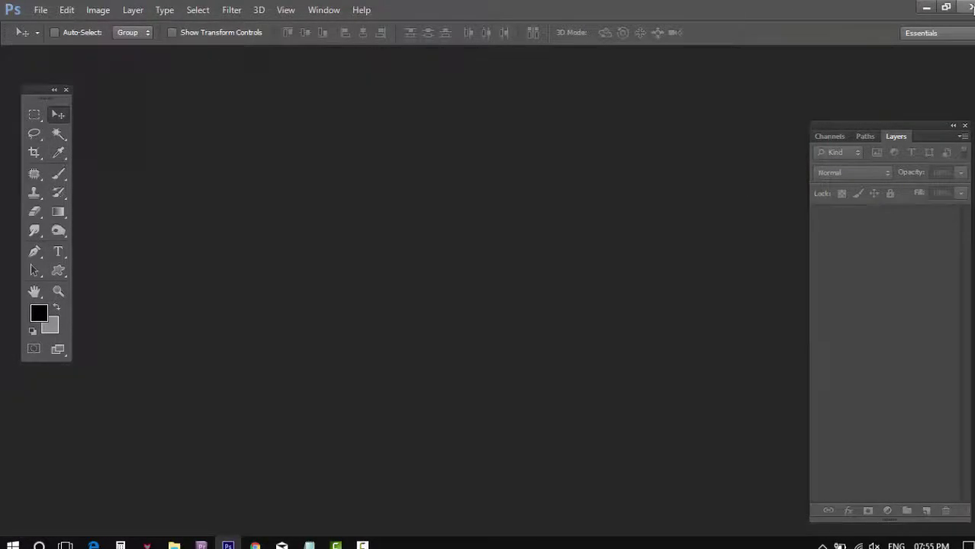